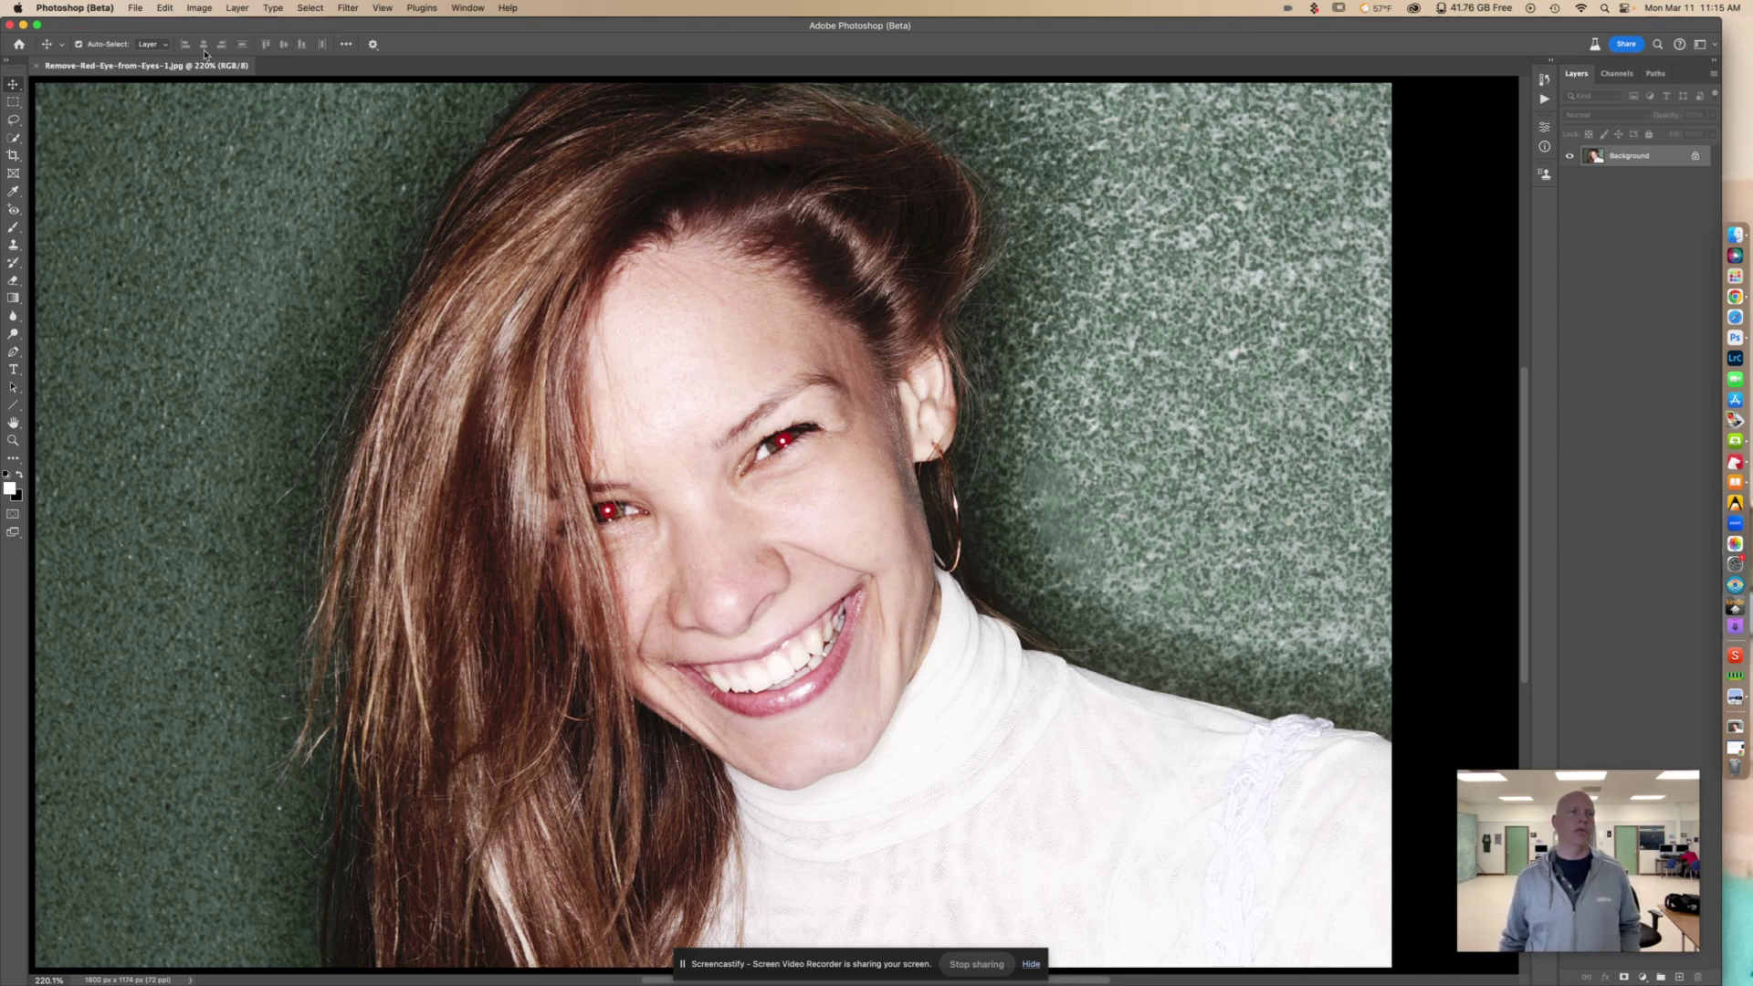
# Select the Red Eye Tool from the healing tools group.
pyautogui.click(12, 216)
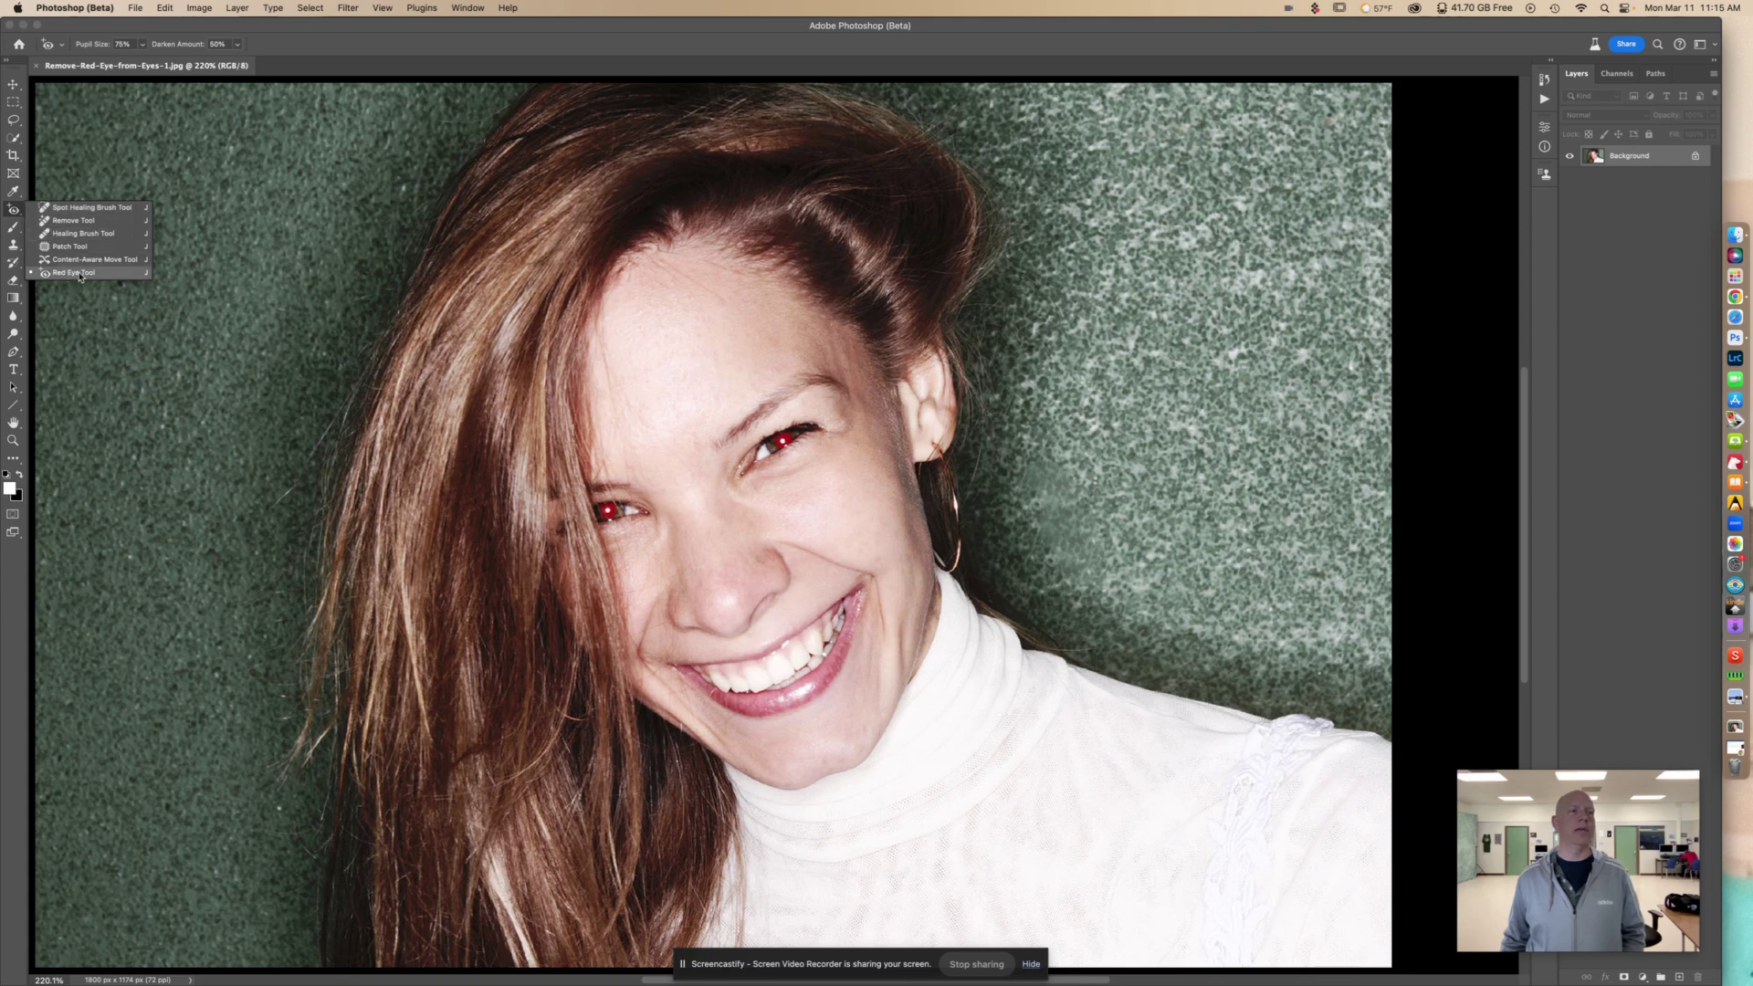
pyautogui.click(81, 277)
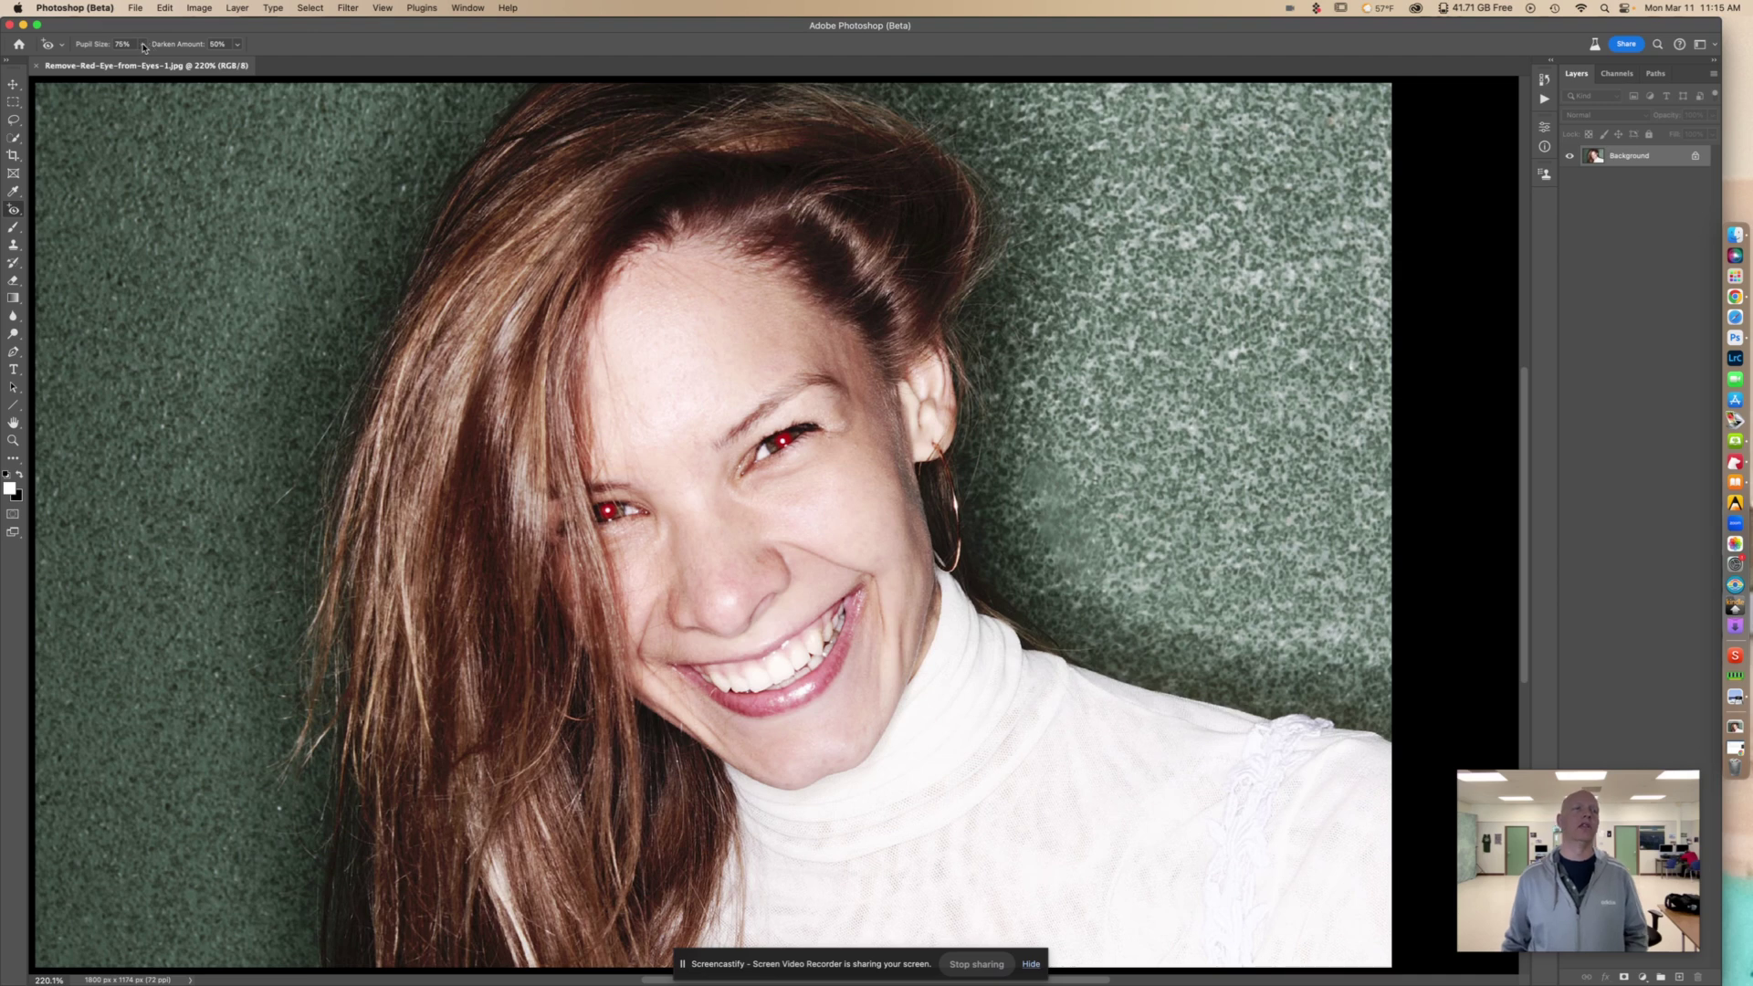
pyautogui.moveTo(141, 66); pyautogui.dragTo(138, 66)
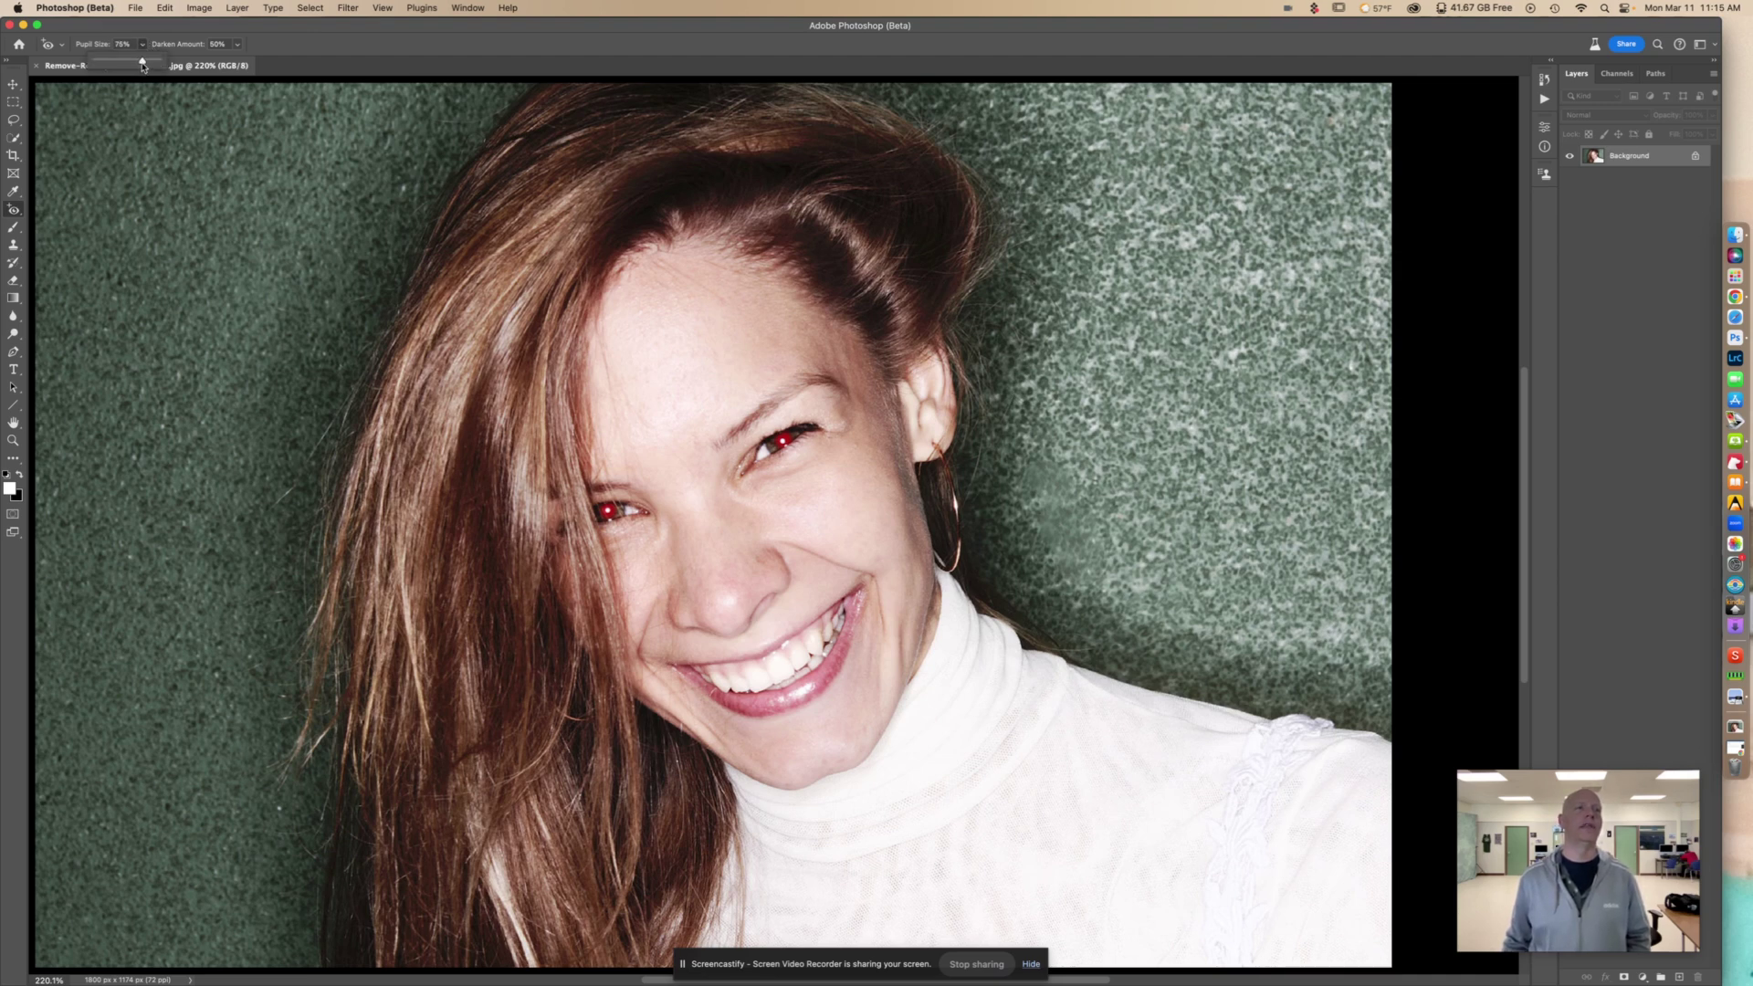
pyautogui.click(214, 37)
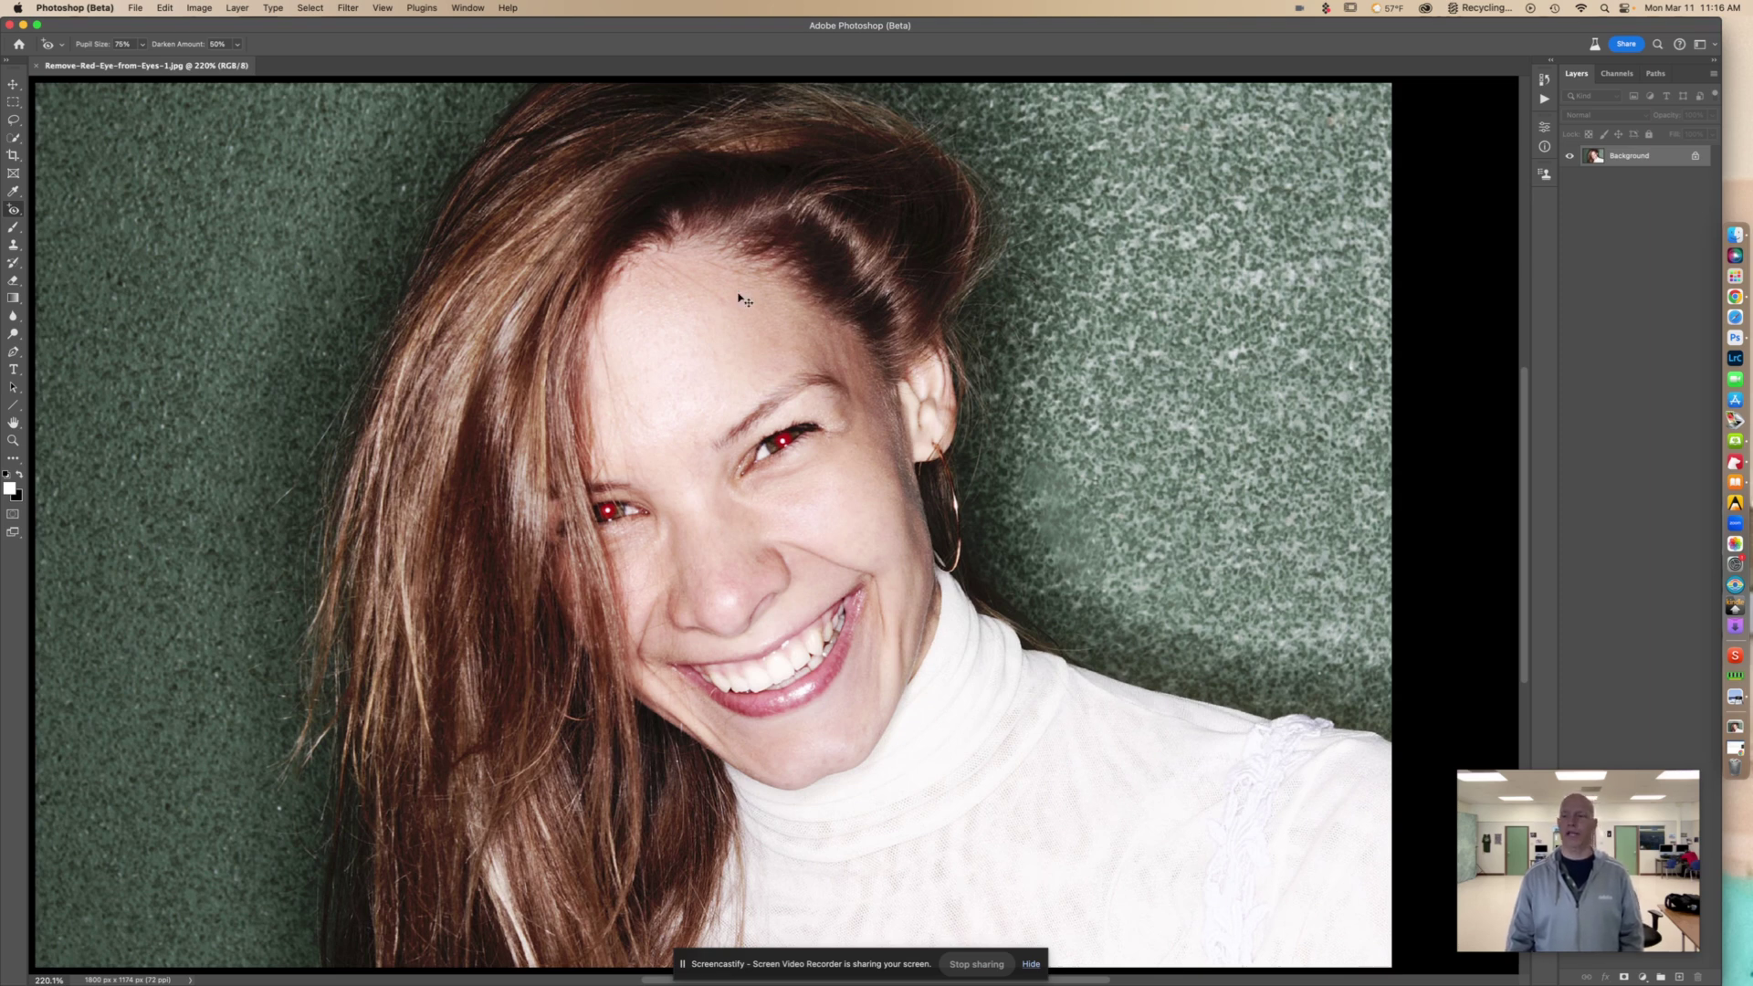
# Magnify the photo to 700% with both eyes centred in view.
pyautogui.press('super+equal')
pyautogui.press('super+equal')
pyautogui.press('super+equal')
pyautogui.press('super+equal')
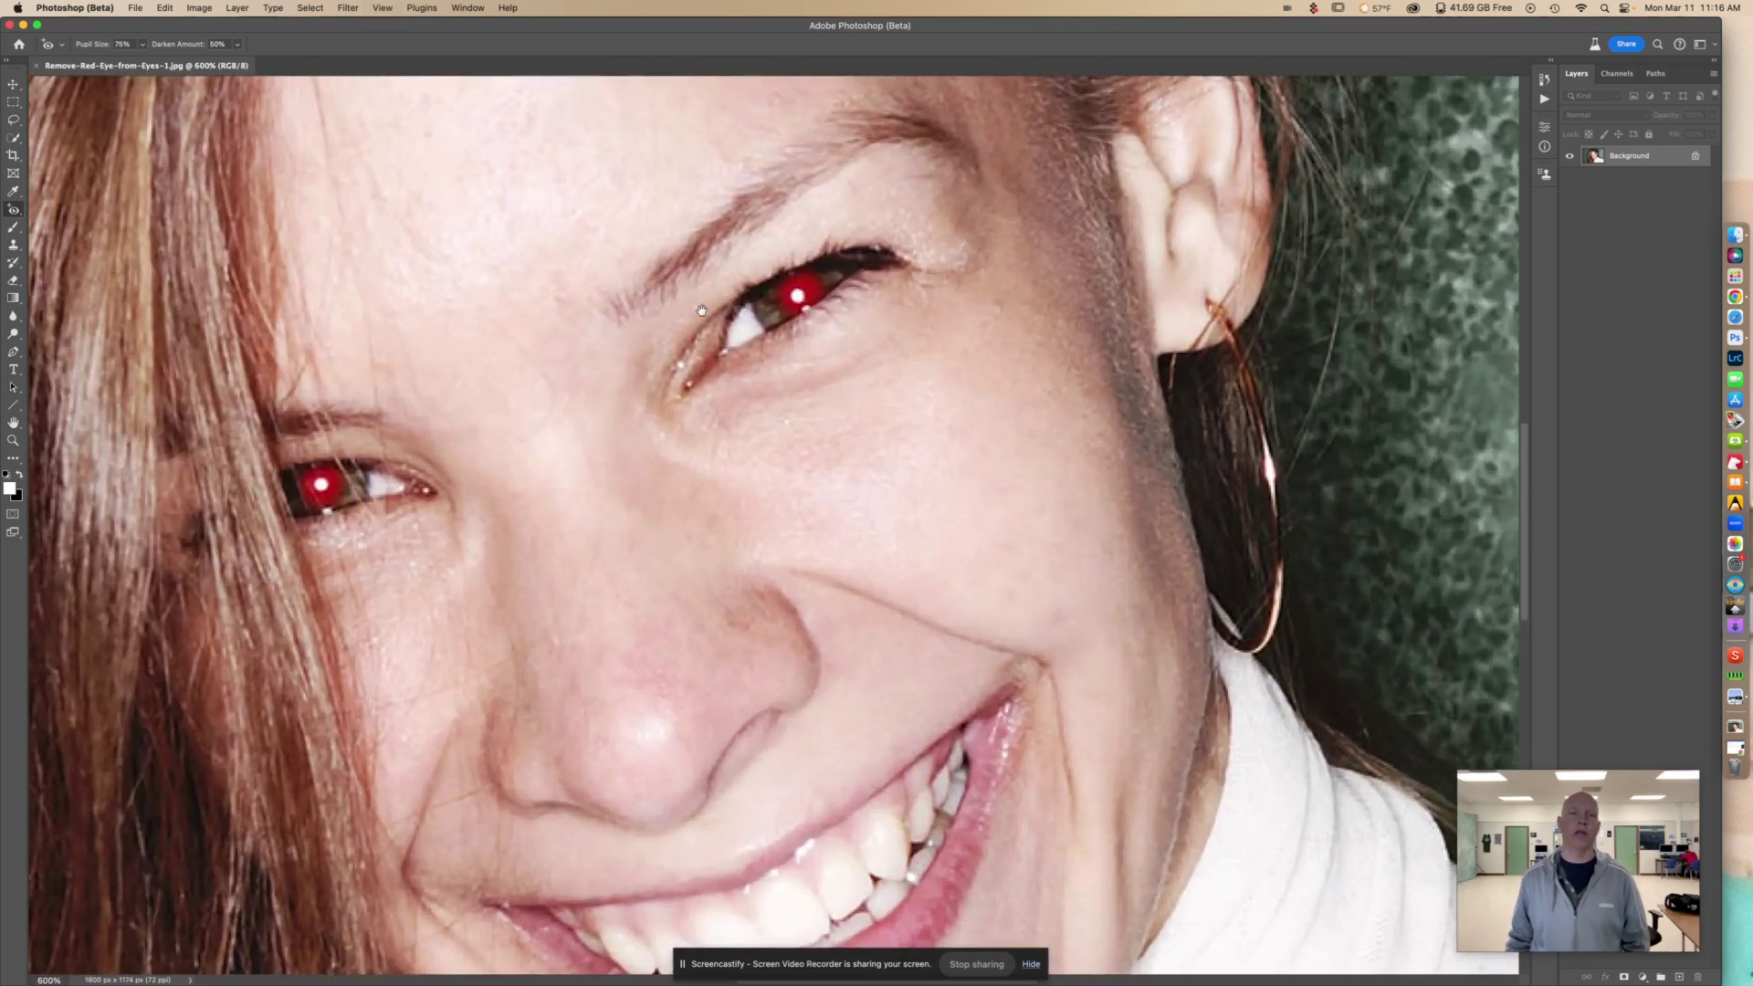
pyautogui.moveTo(568, 368)
pyautogui.mouseDown()
pyautogui.moveTo(727, 359)
pyautogui.moveTo(884, 317)
pyautogui.moveTo(898, 331)
pyautogui.mouseUp()
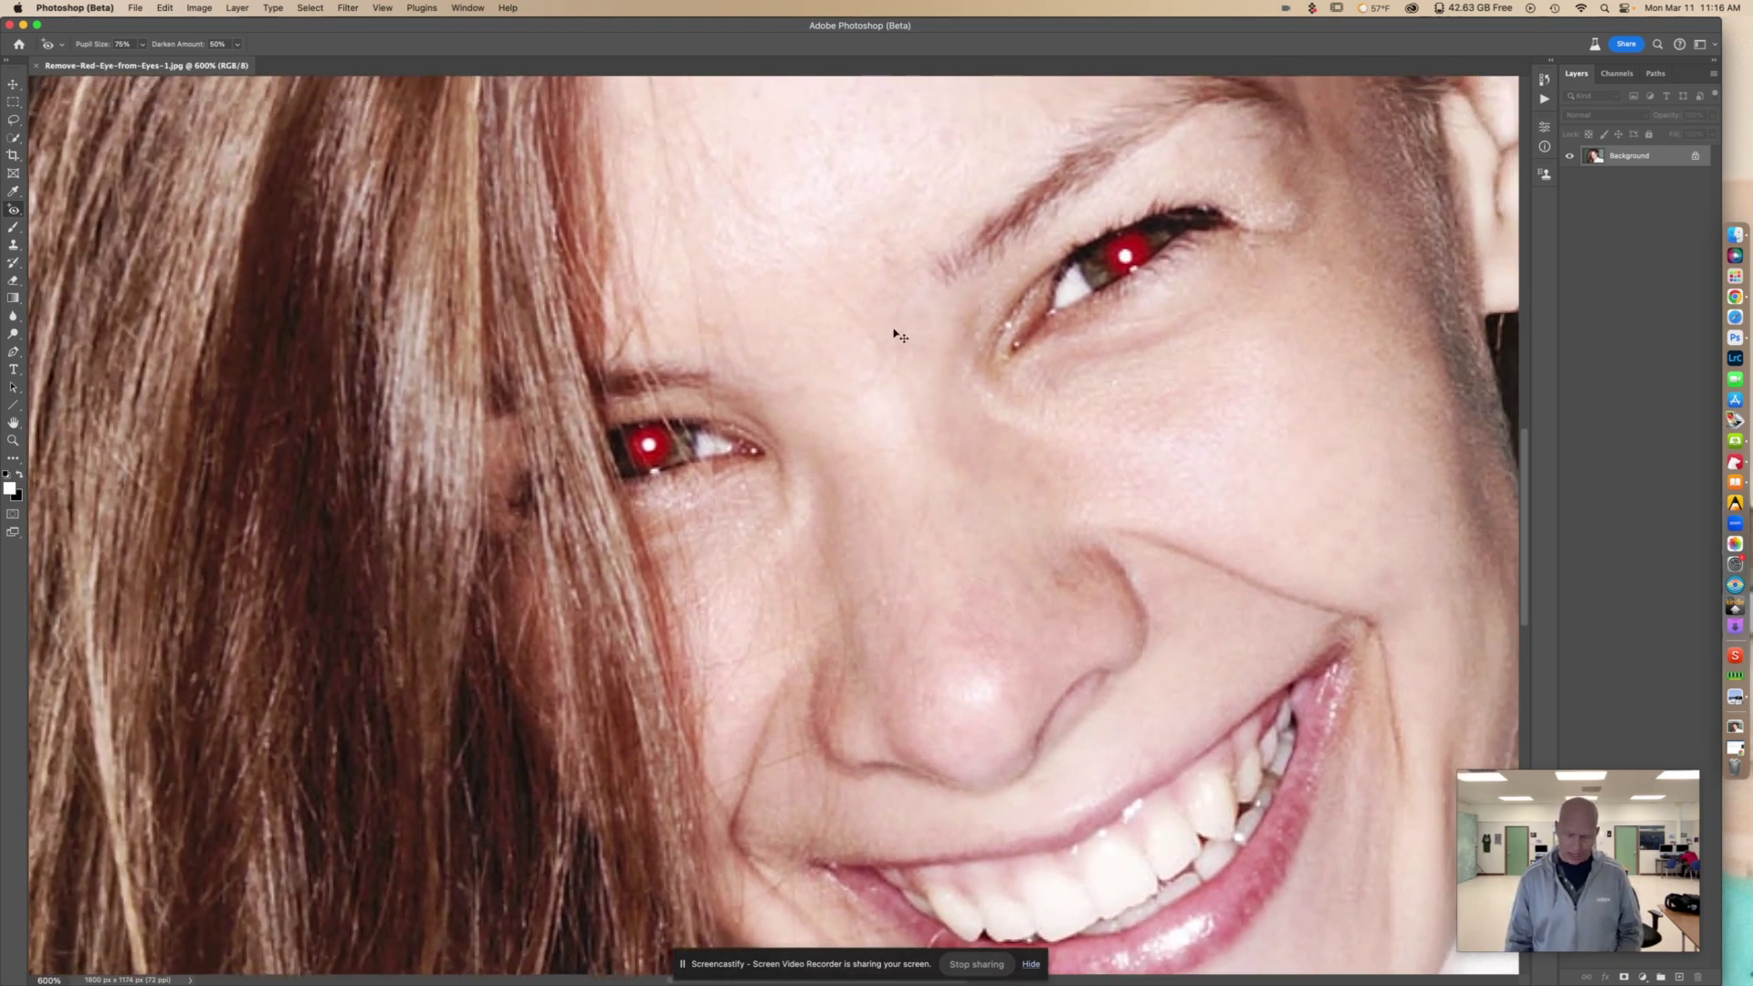
pyautogui.press('super+equal')
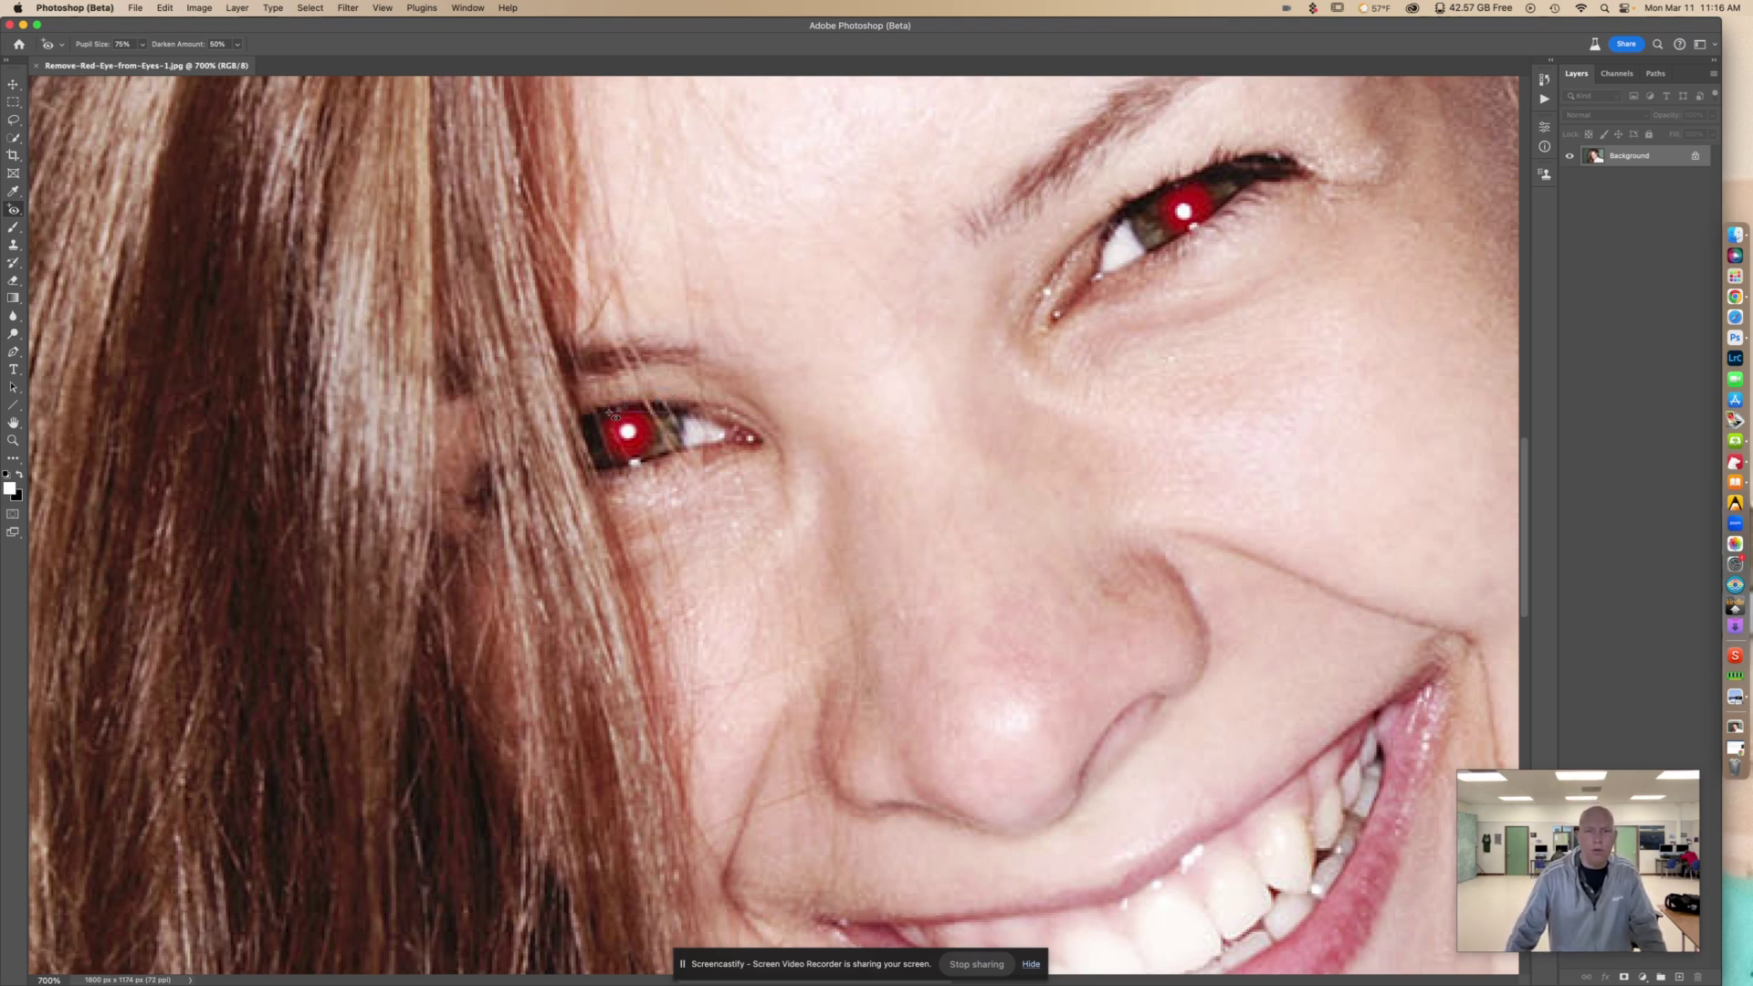
# Darken the left eye's red pupil, undoing and retrying until it looks natural.
pyautogui.click(589, 478)
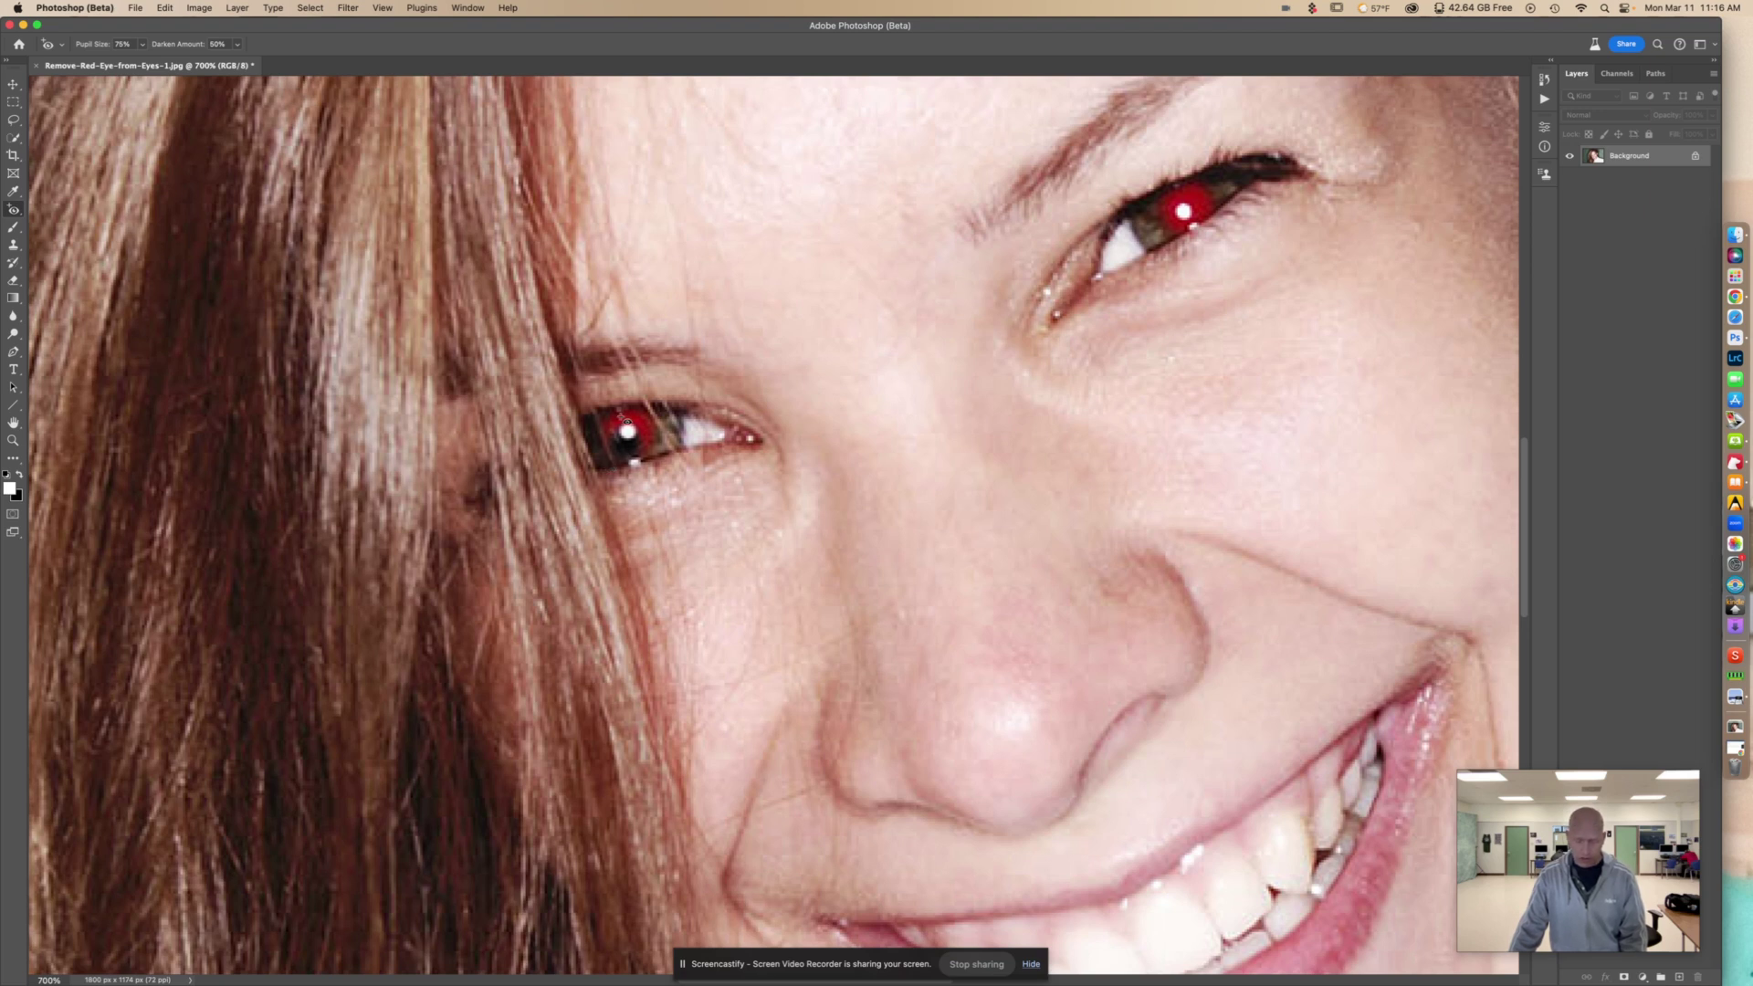
pyautogui.press('super+z')
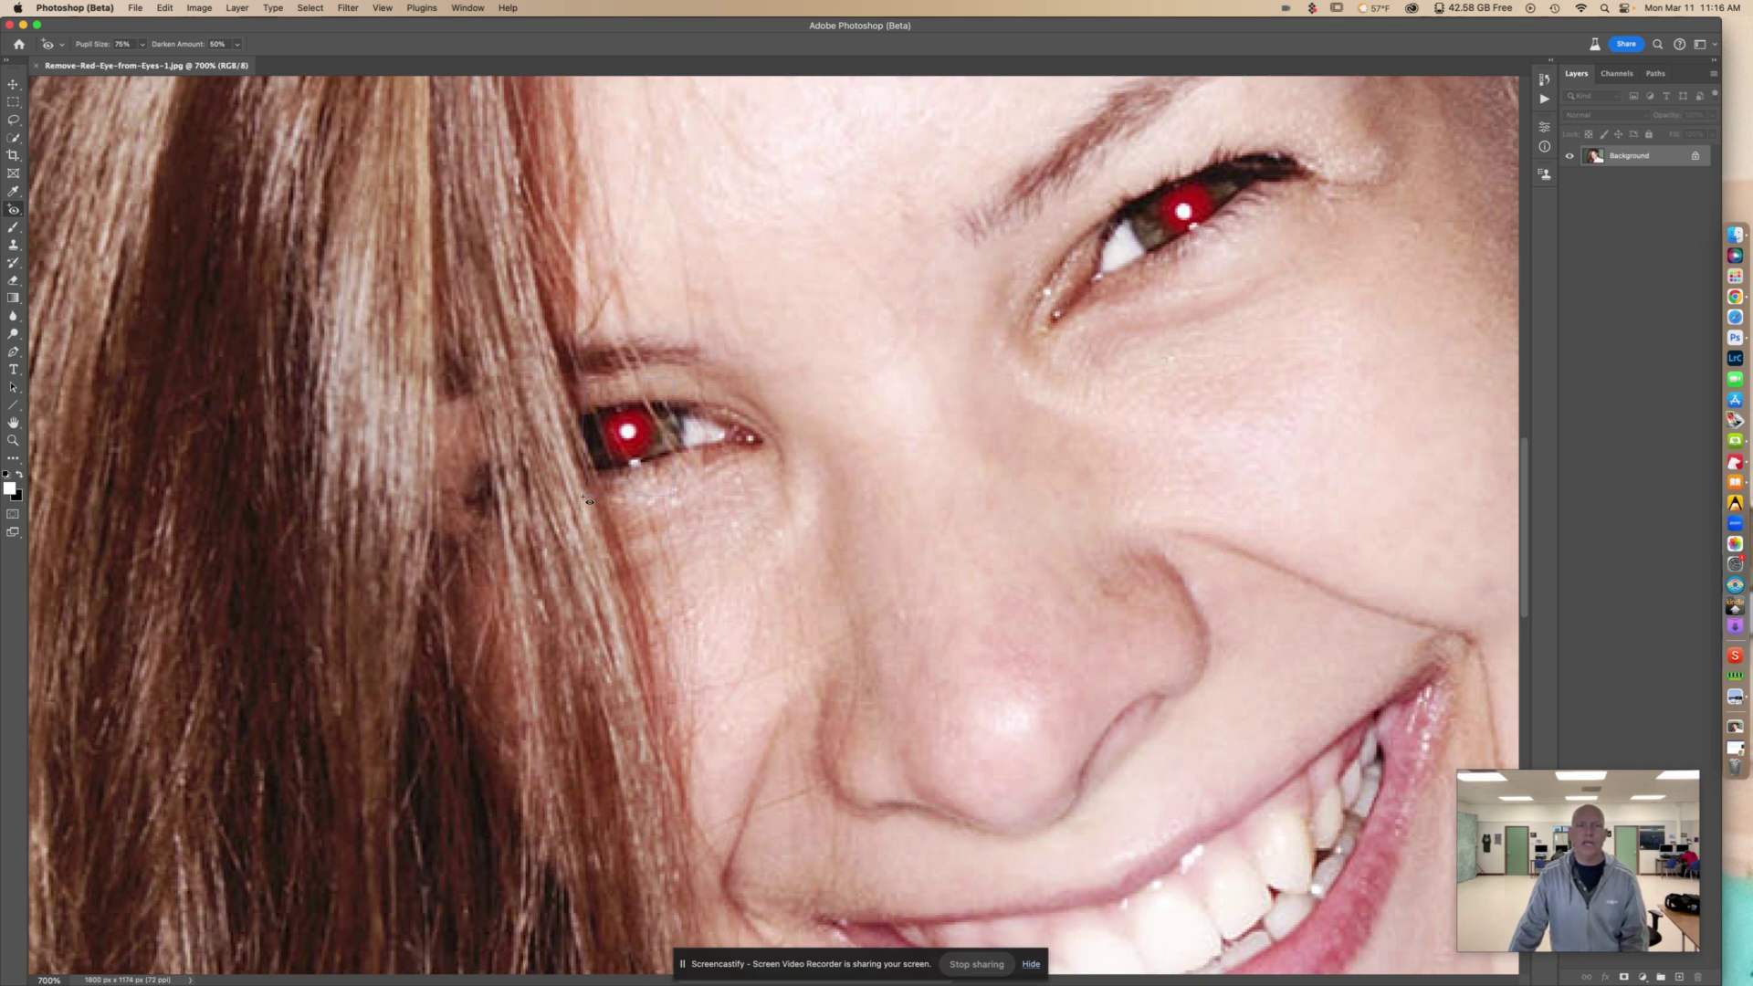
pyautogui.moveTo(681, 385); pyautogui.dragTo(590, 502)
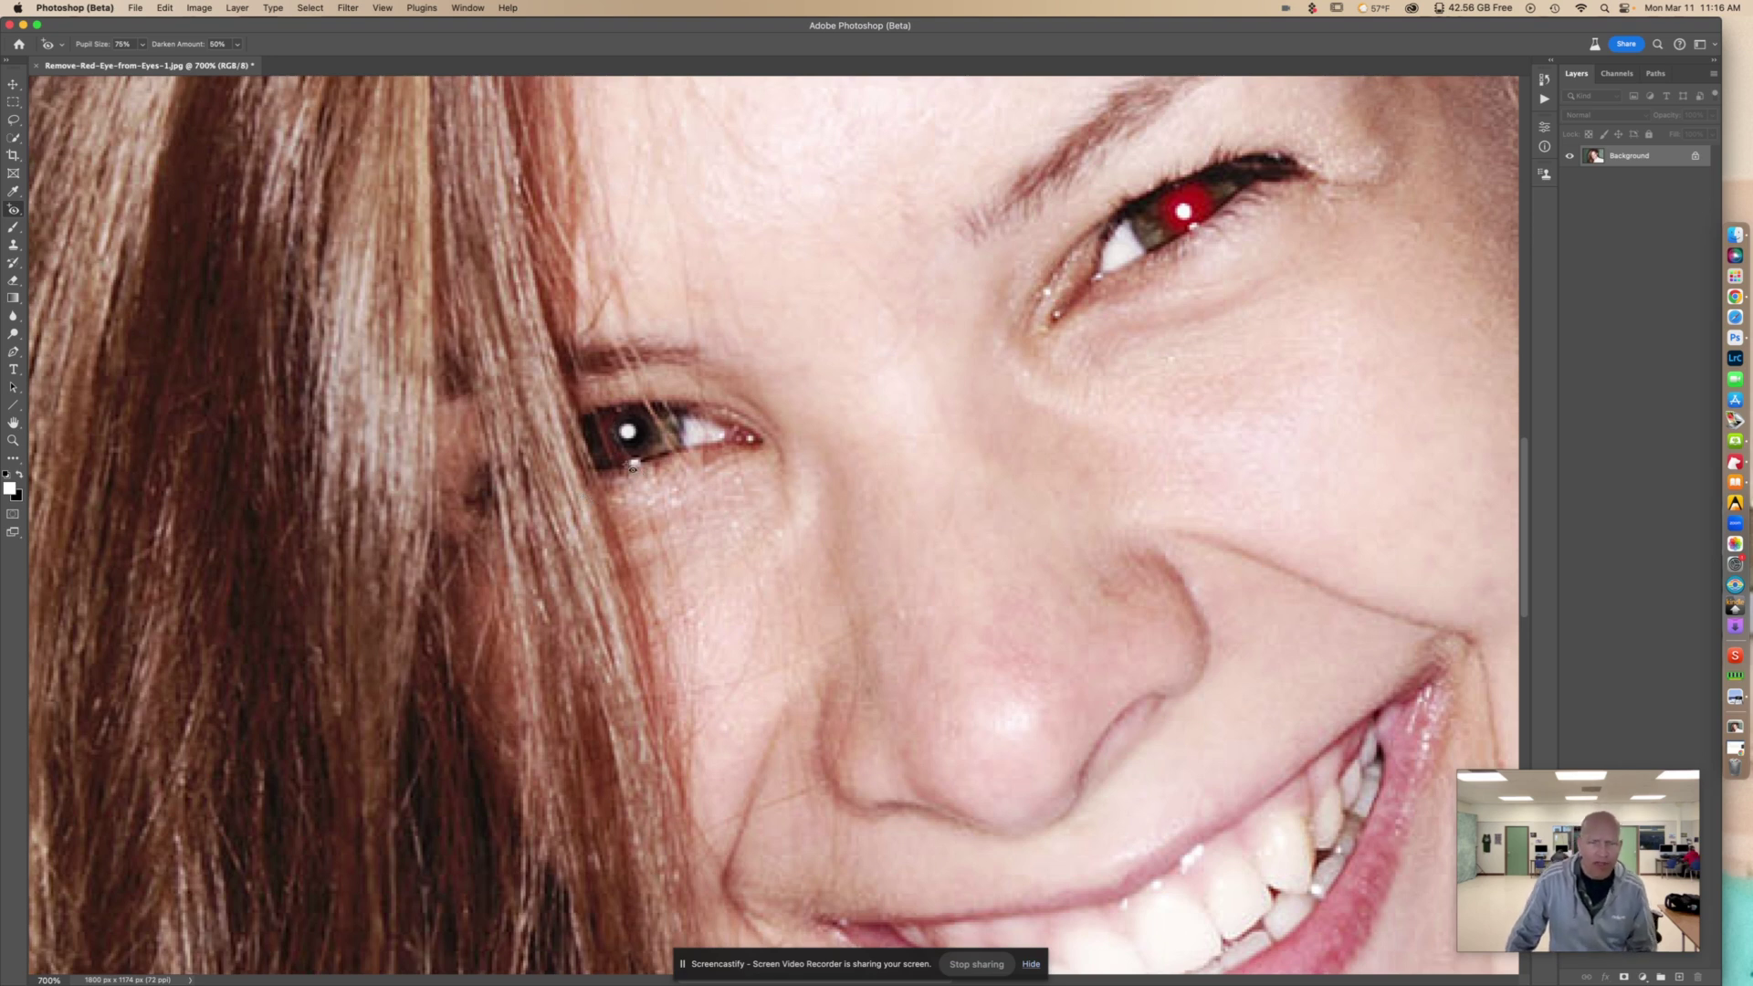
pyautogui.press('super+z')
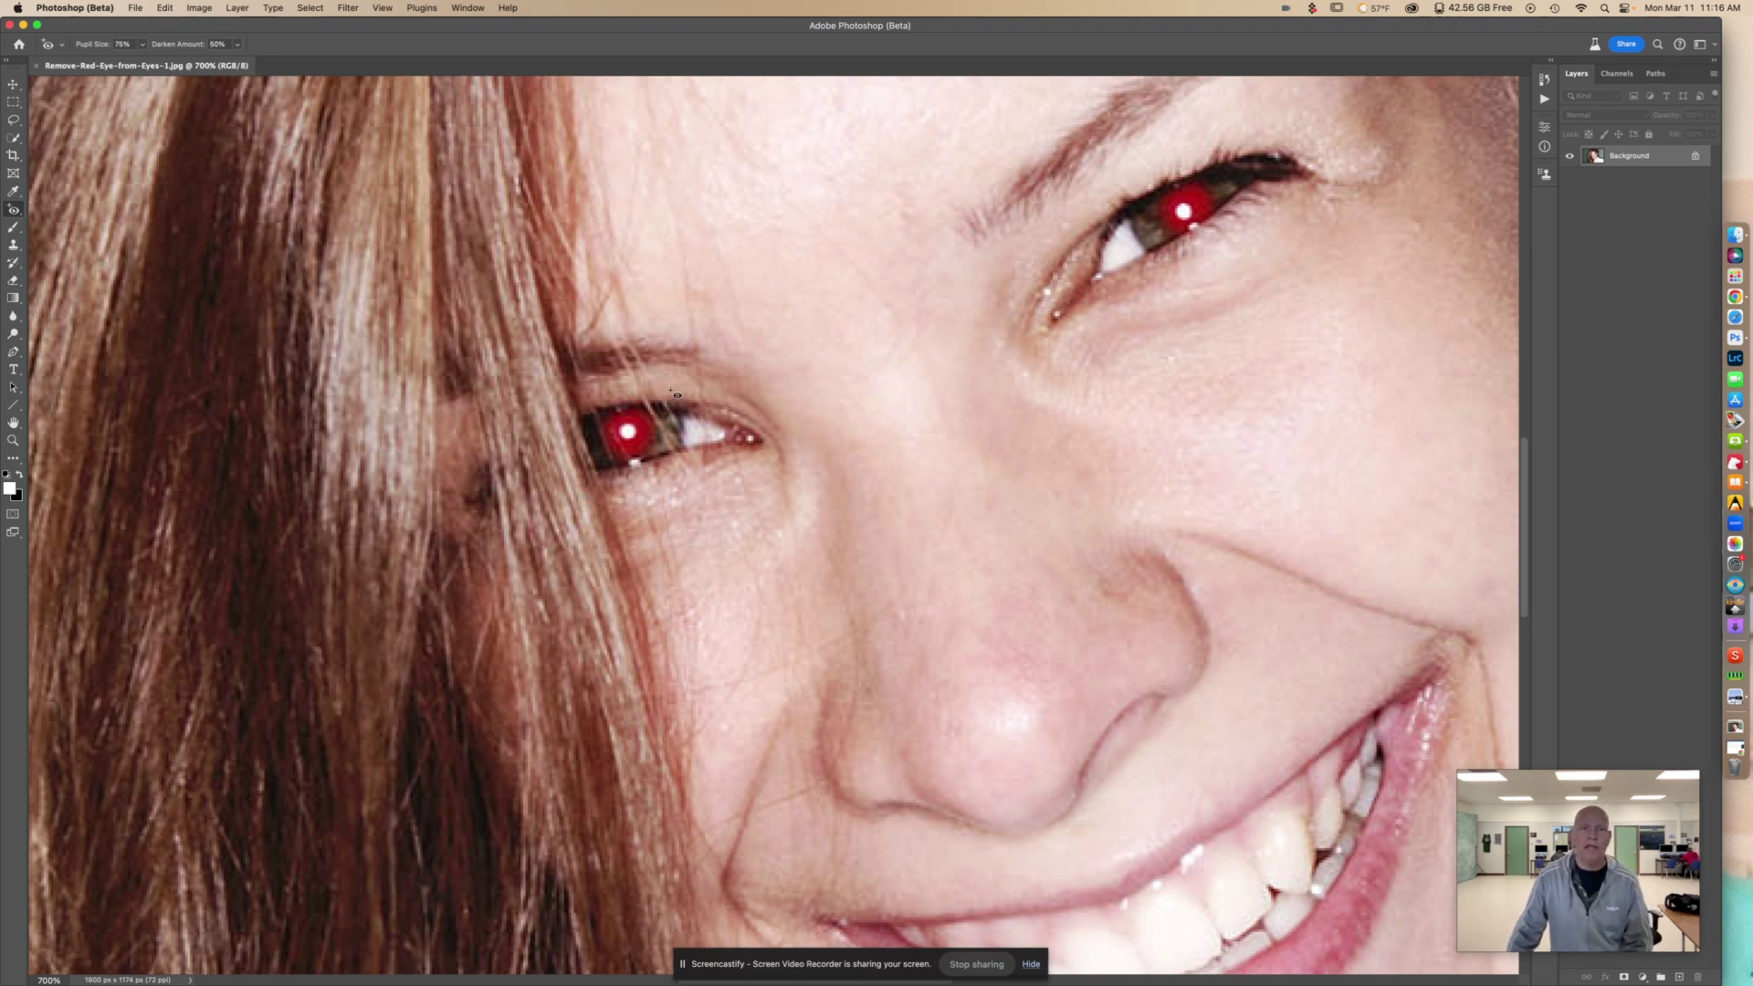
pyautogui.click(579, 502)
pyautogui.press('super+z')
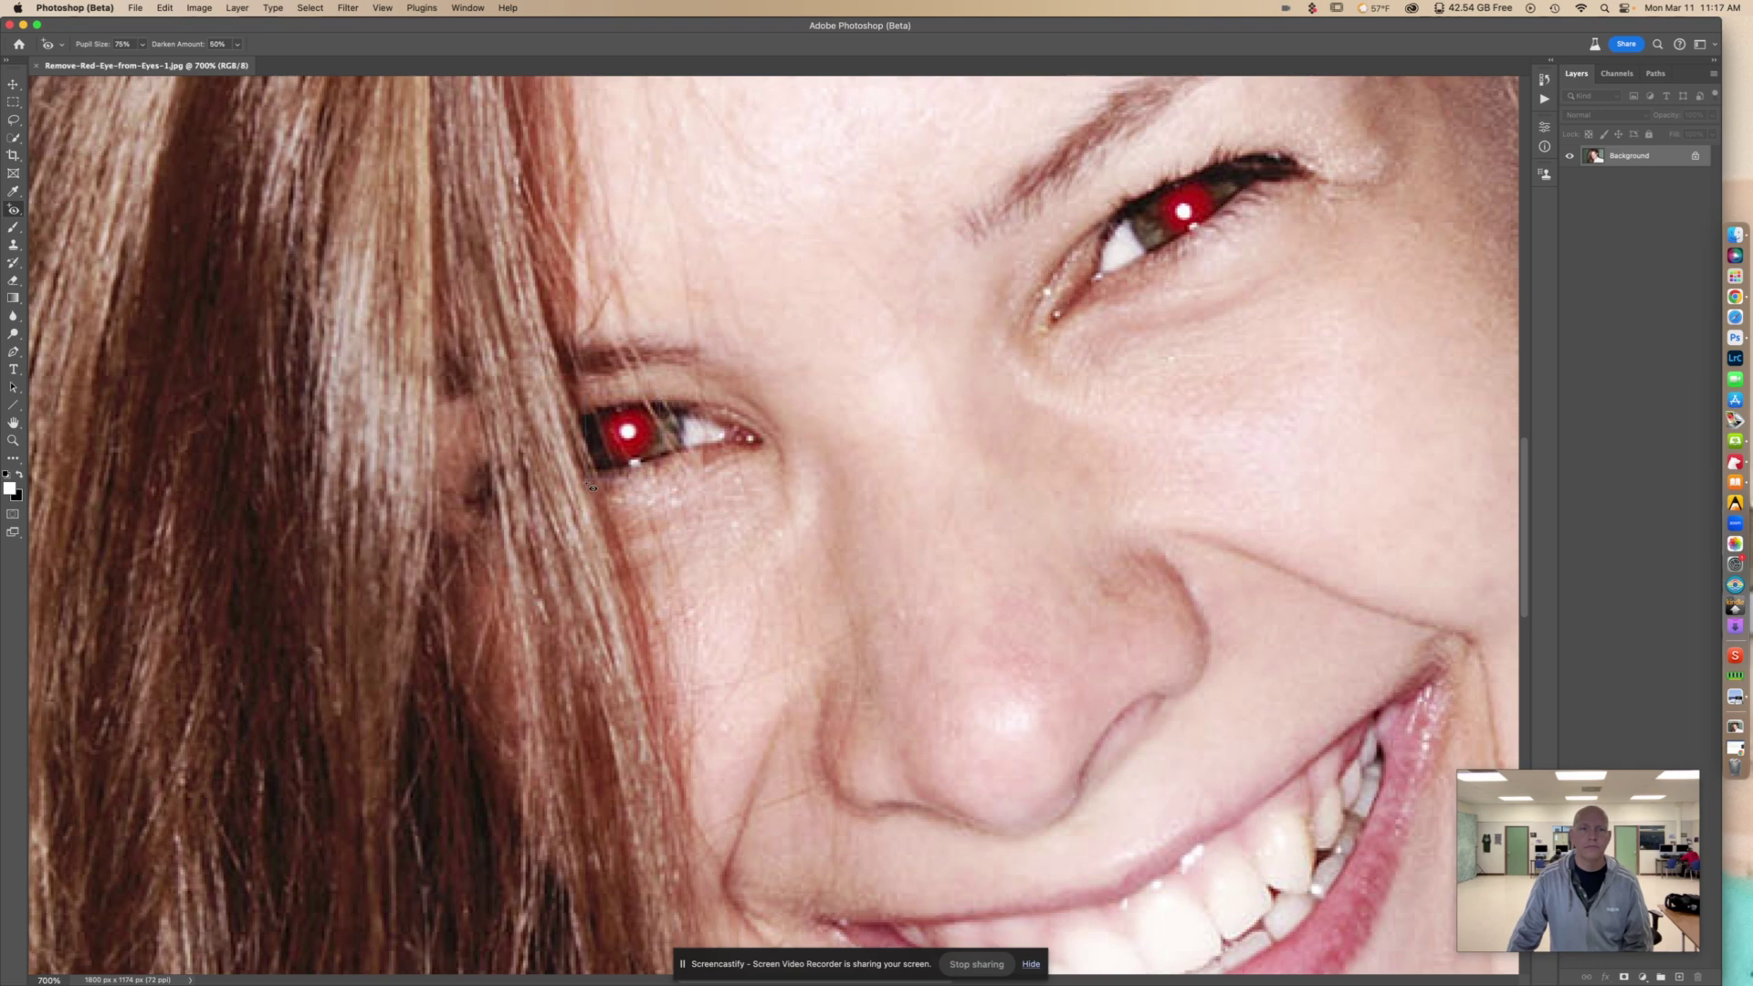
pyautogui.moveTo(663, 395); pyautogui.dragTo(591, 485)
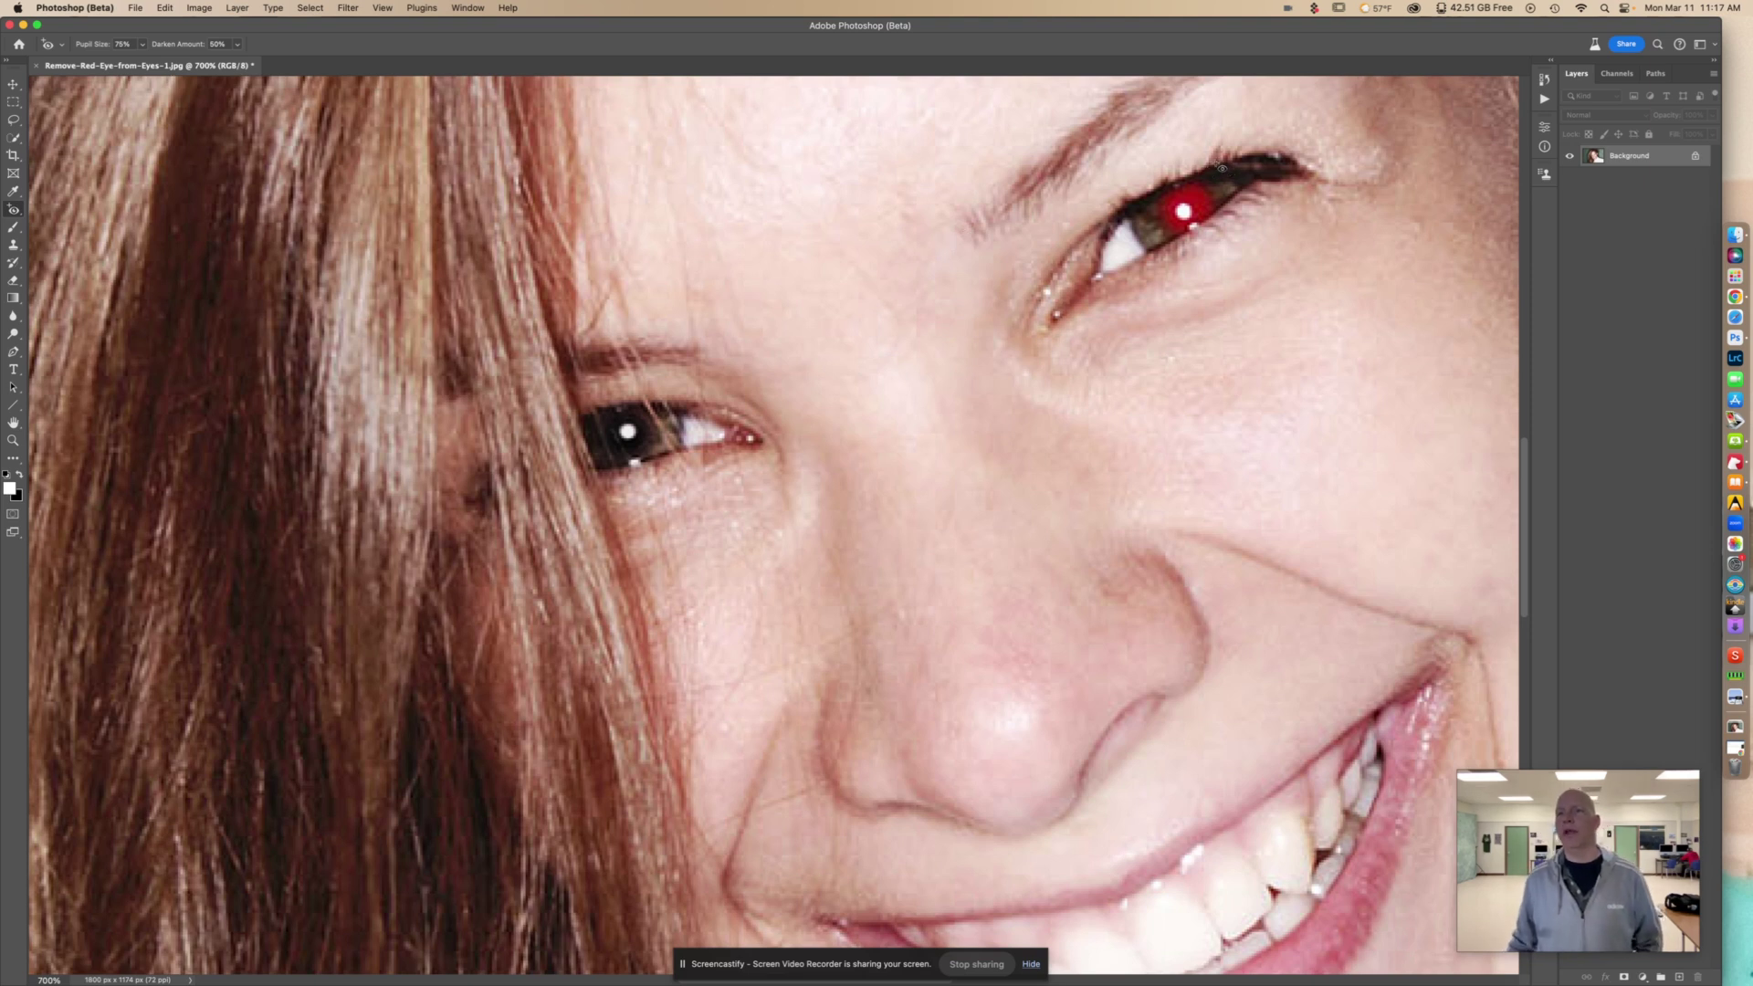
# Drag the Red Eye Tool over the right pupil to darken it.
pyautogui.moveTo(1202, 175); pyautogui.dragTo(1155, 258)
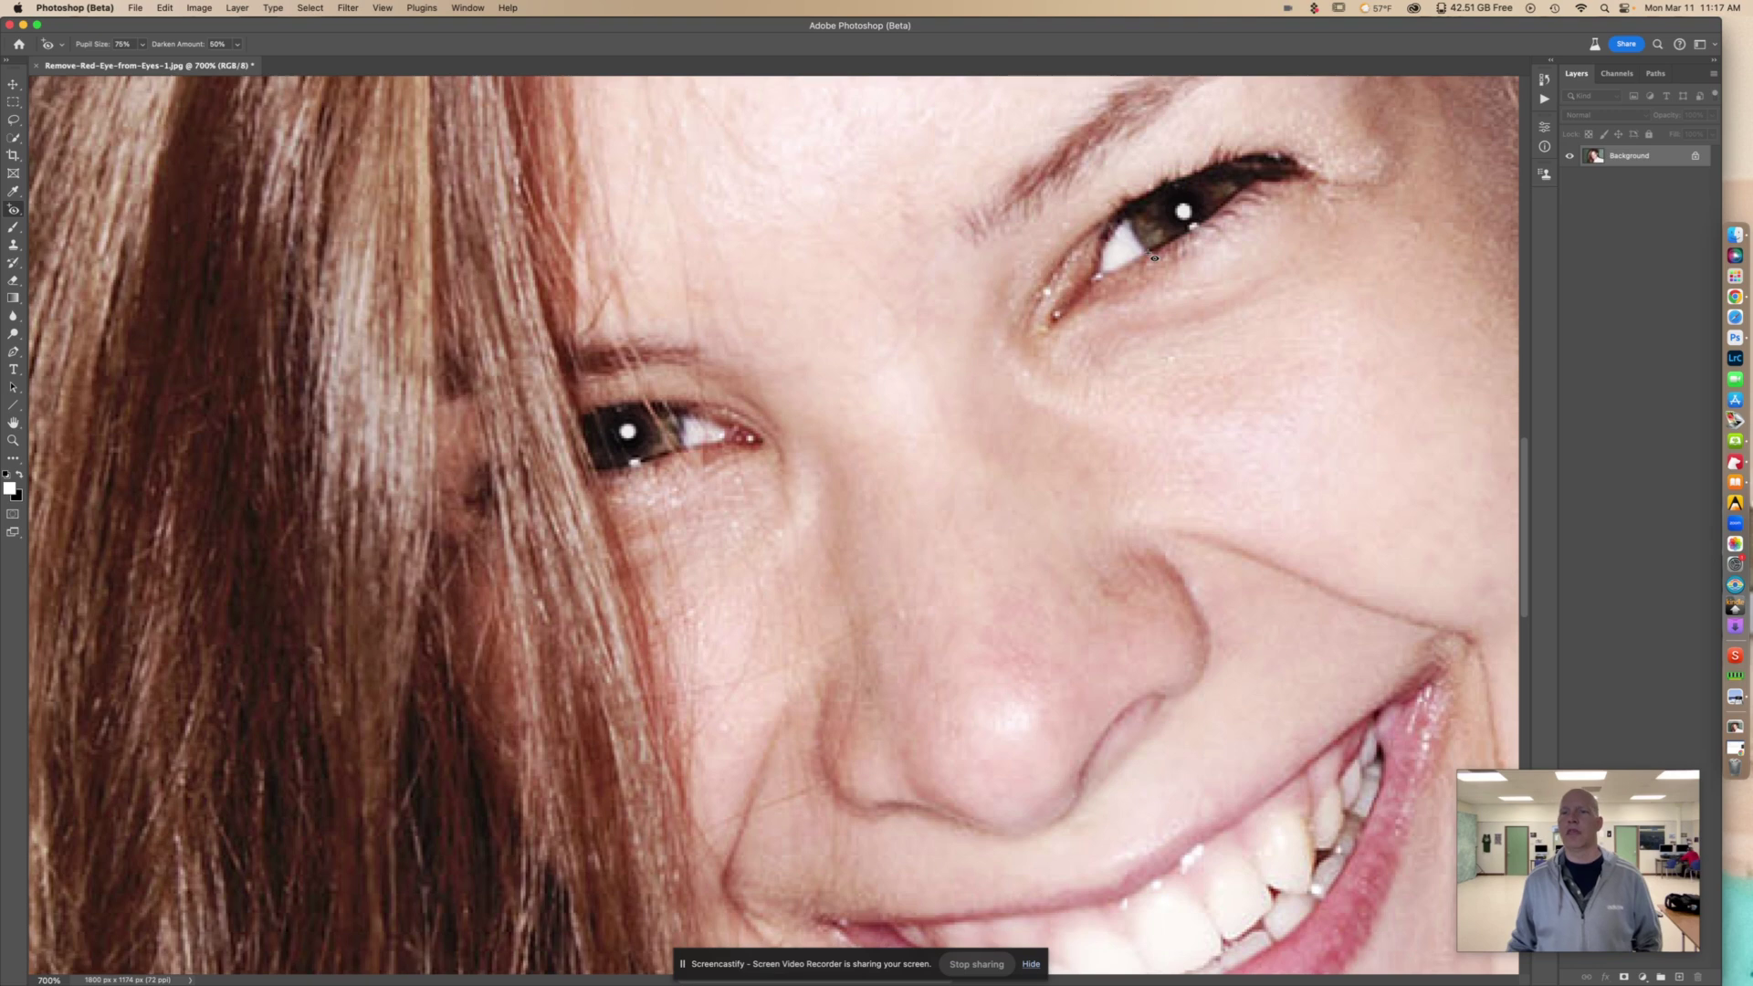